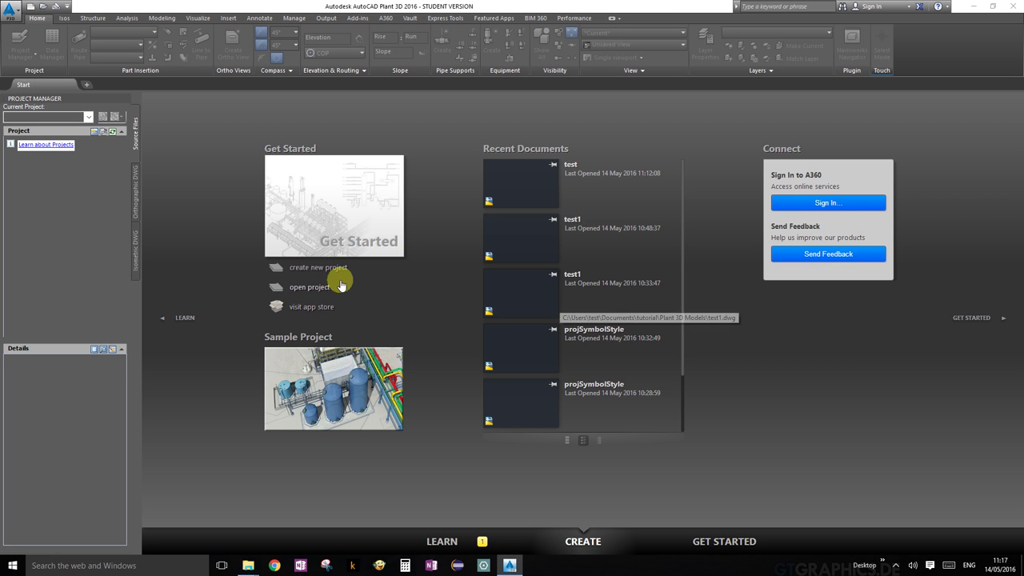
Launch the Project Setup Wizard from the Start page's create new project link
{"action": "left_click", "coordinate": [339, 273]}
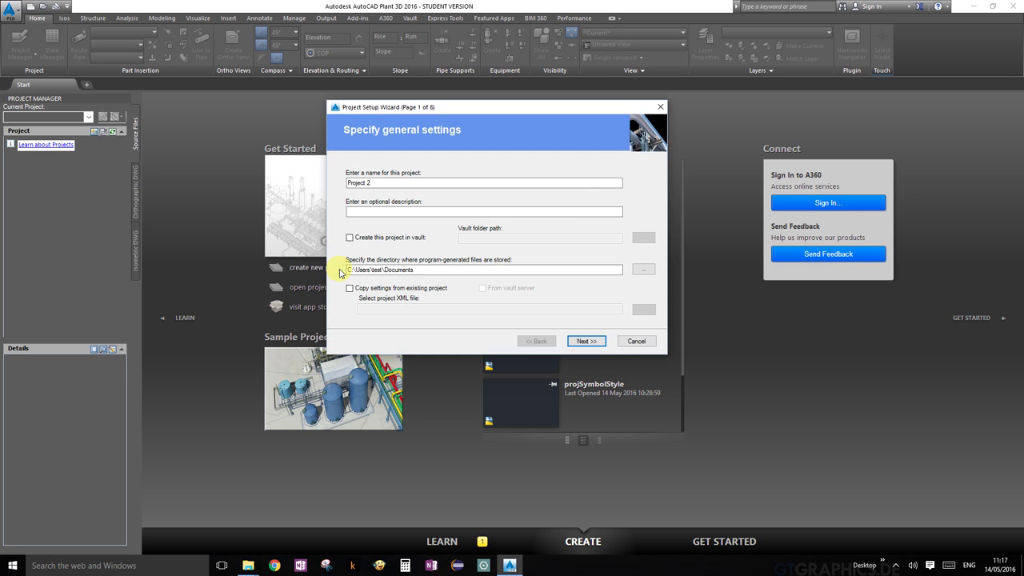
Replace the default name 'Project 2' with tutorial5 and advance to unit settings
{"action": "left_click_drag", "start_coordinate": [370, 183], "coordinate": [216, 184]}
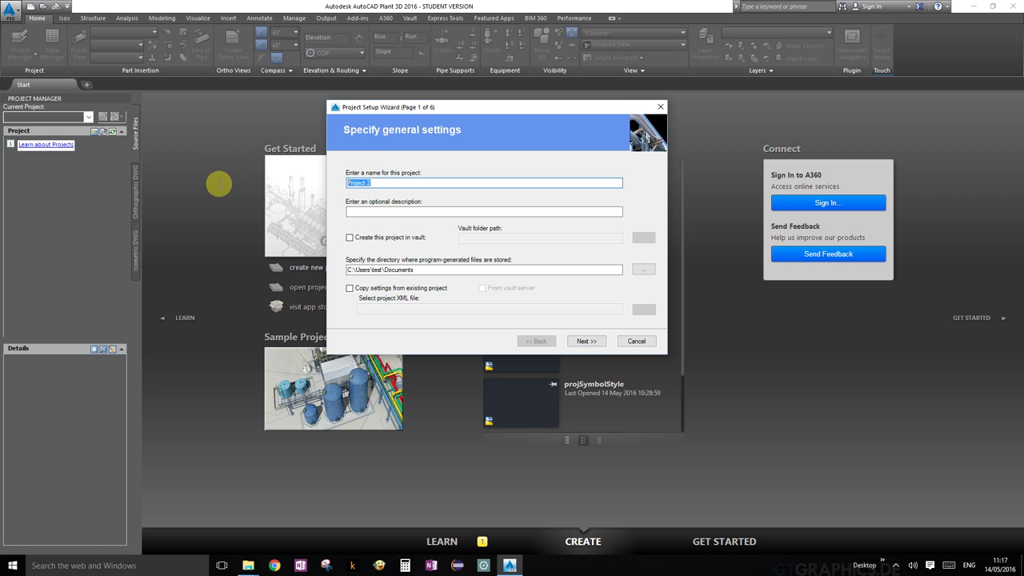
{"action": "type", "text": "d"}
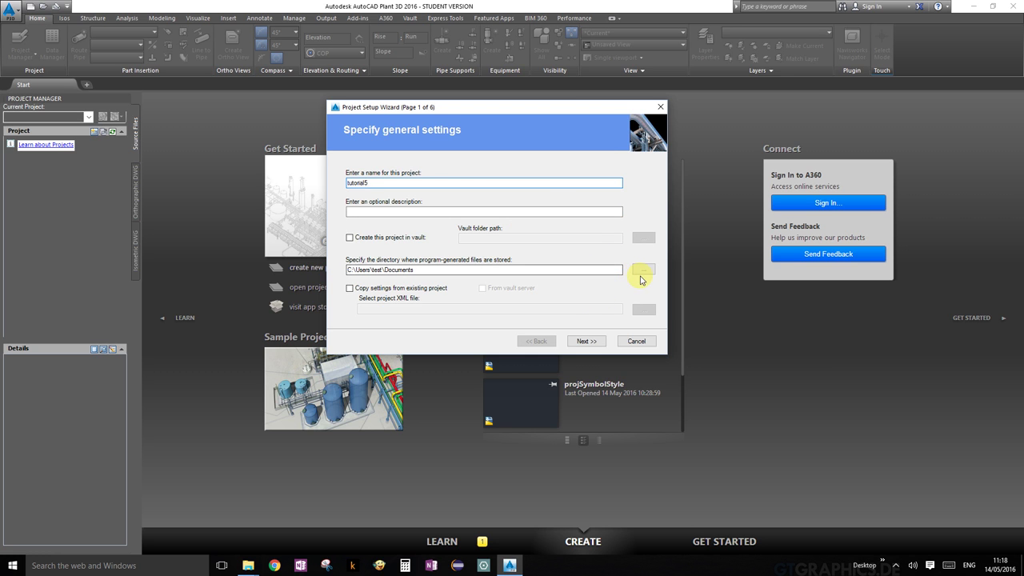
{"action": "left_click", "coordinate": [588, 341]}
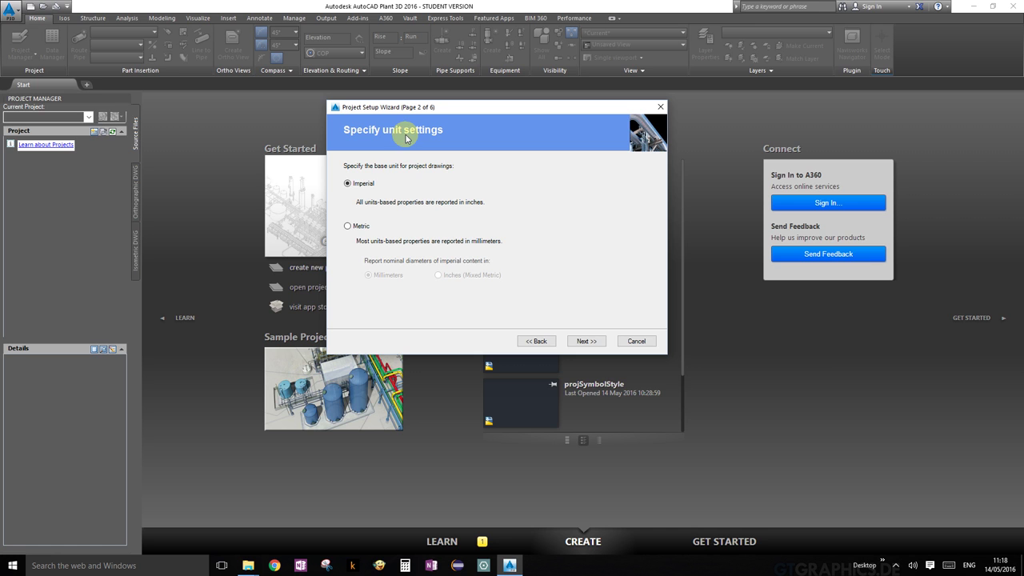
Choose Metric units and the ISO P&ID symbology standard in the wizard
{"action": "left_click", "coordinate": [348, 228]}
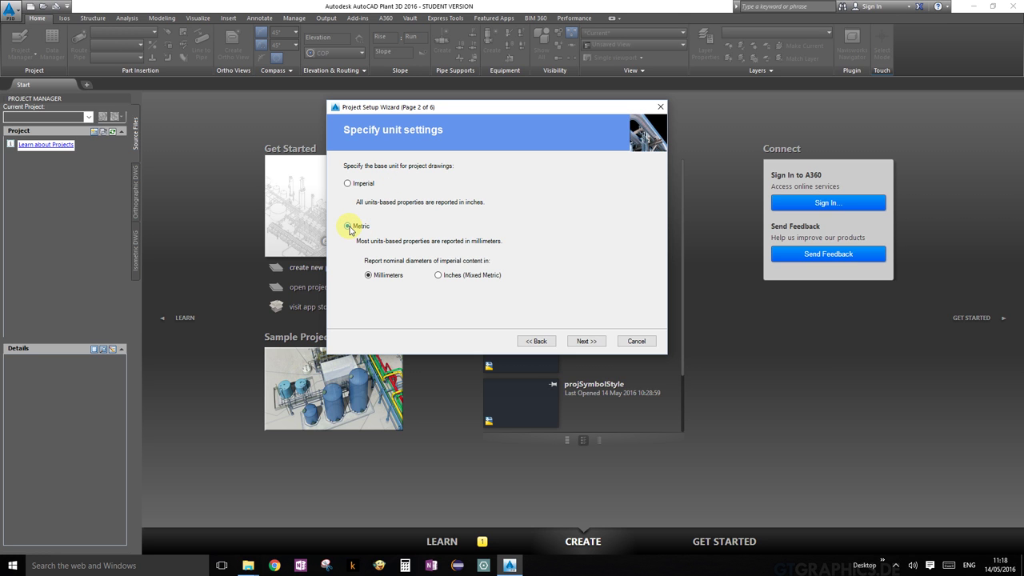
{"action": "left_click", "coordinate": [599, 343]}
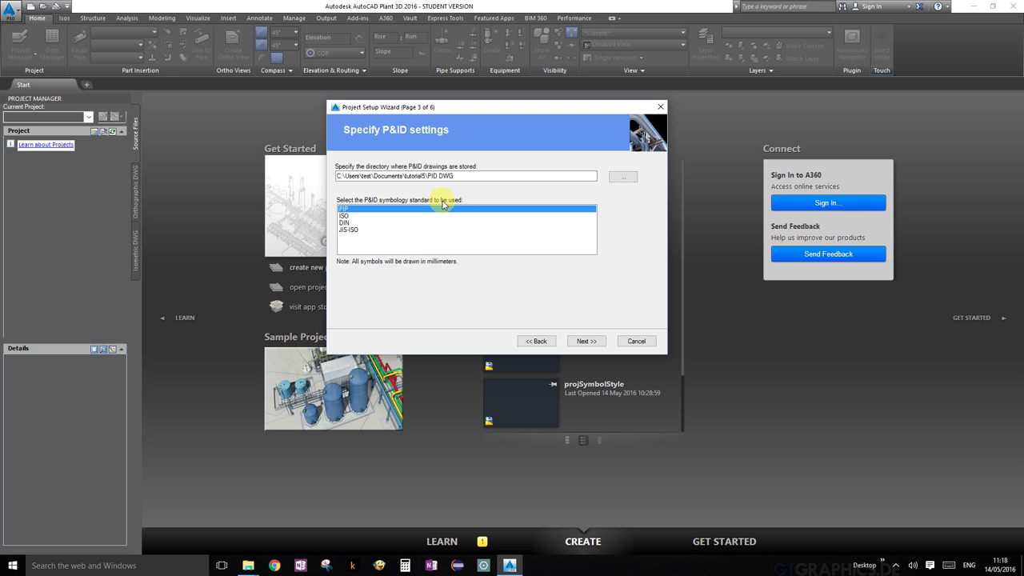
{"action": "left_click", "coordinate": [344, 216]}
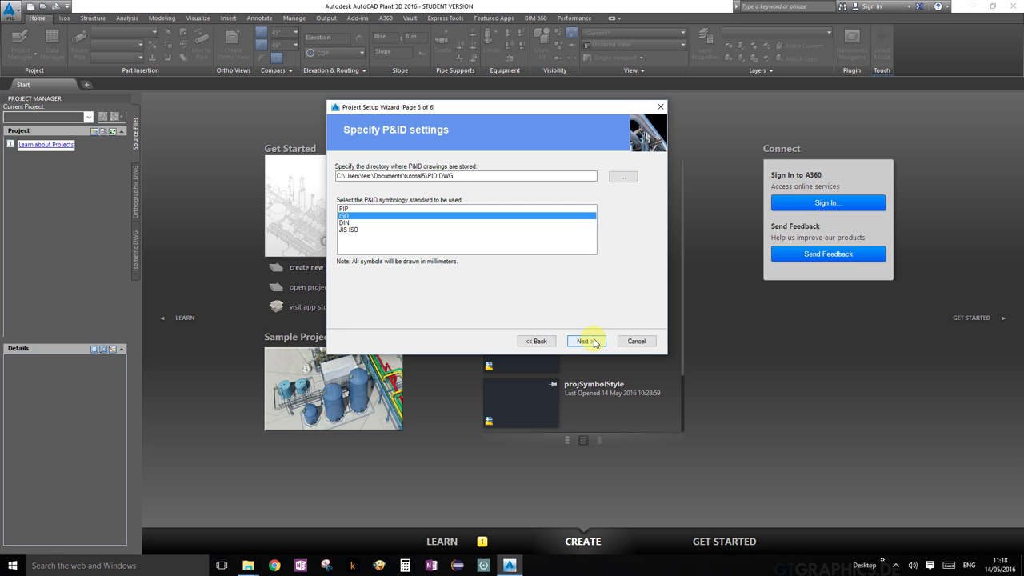
{"action": "left_click", "coordinate": [594, 343]}
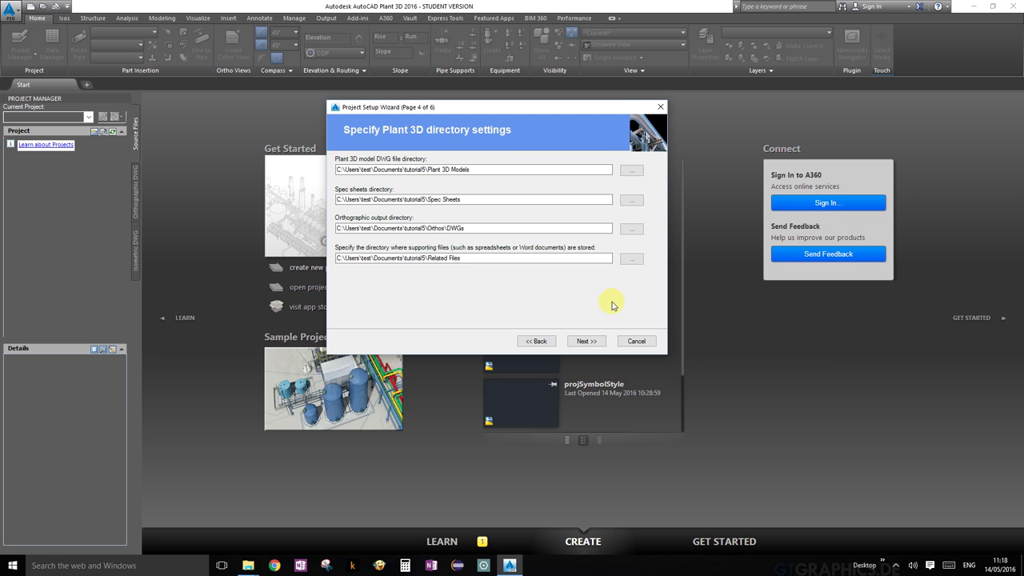
Accept the default directories and local database, then finish generating tutorial5
{"action": "left_click", "coordinate": [595, 342]}
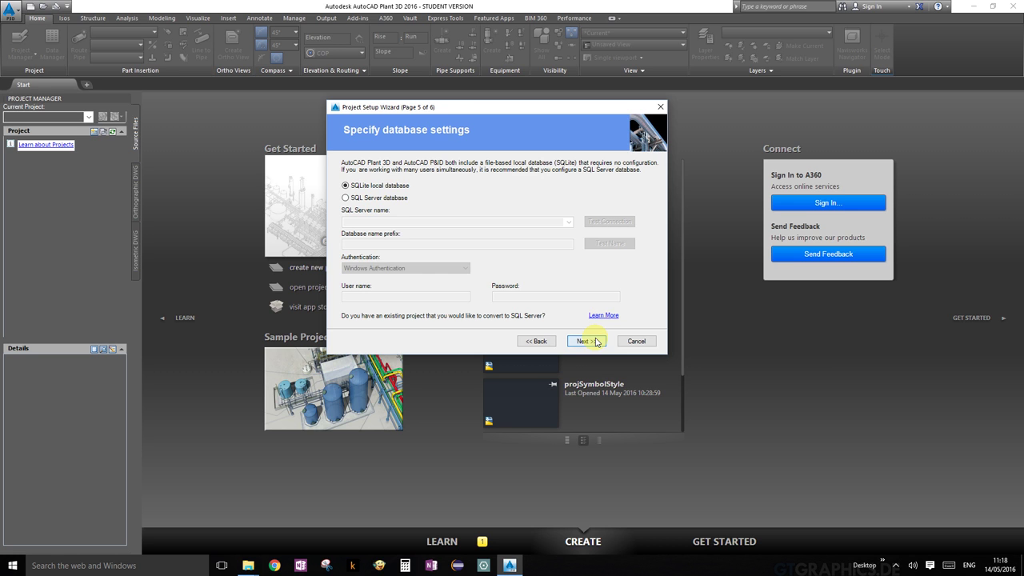
{"action": "left_click", "coordinate": [595, 342]}
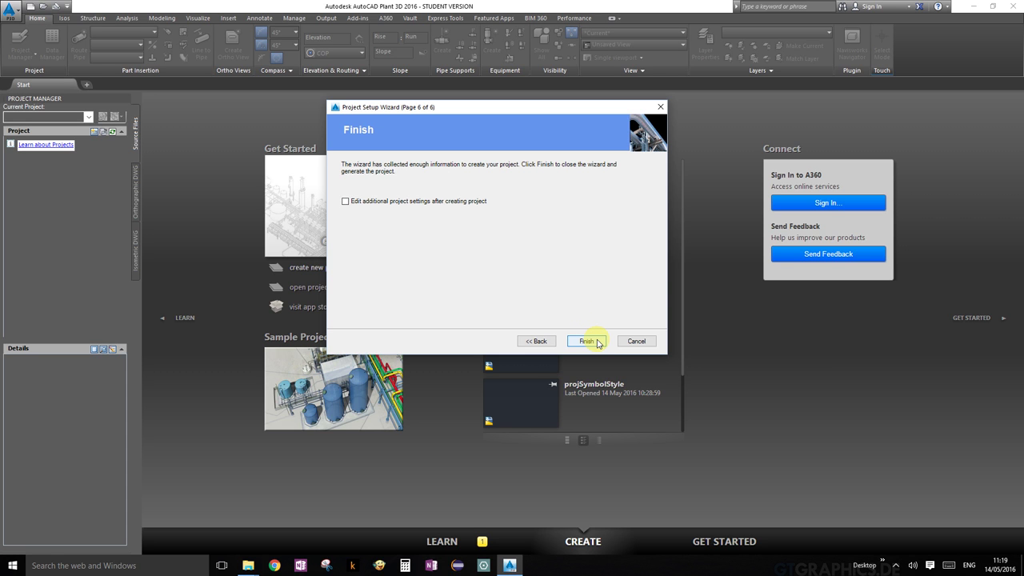
{"action": "left_click", "coordinate": [597, 343]}
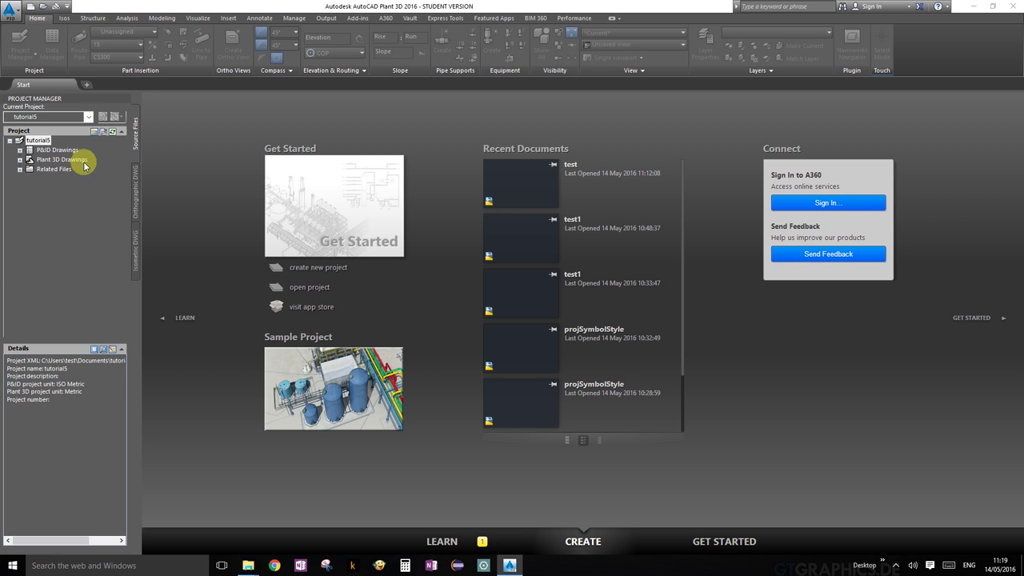
Add a new drawing named test.dwg under tutorial5's Plant 3D Drawings folder
{"action": "left_click", "coordinate": [30, 160]}
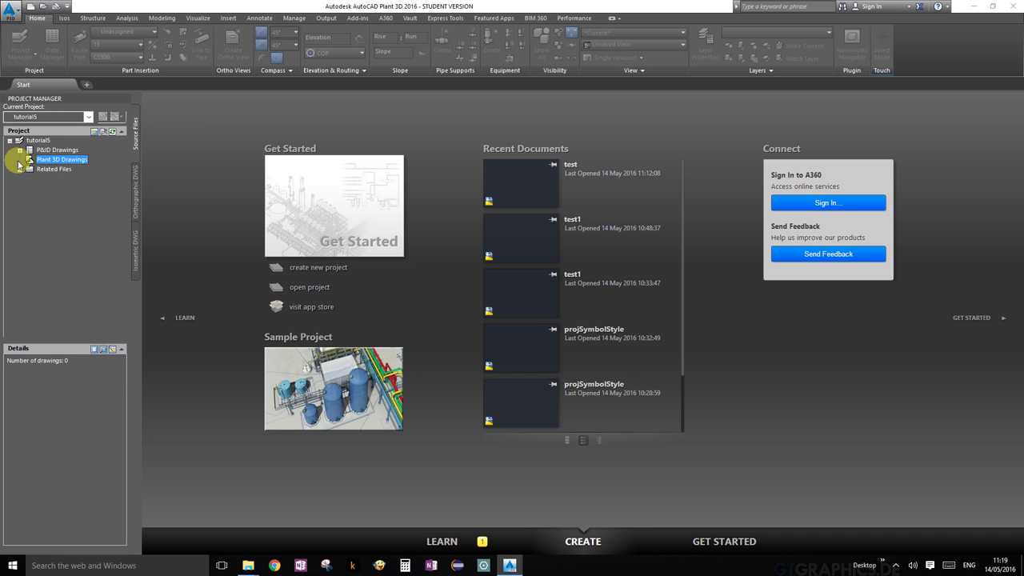
{"action": "right_click", "coordinate": [69, 165]}
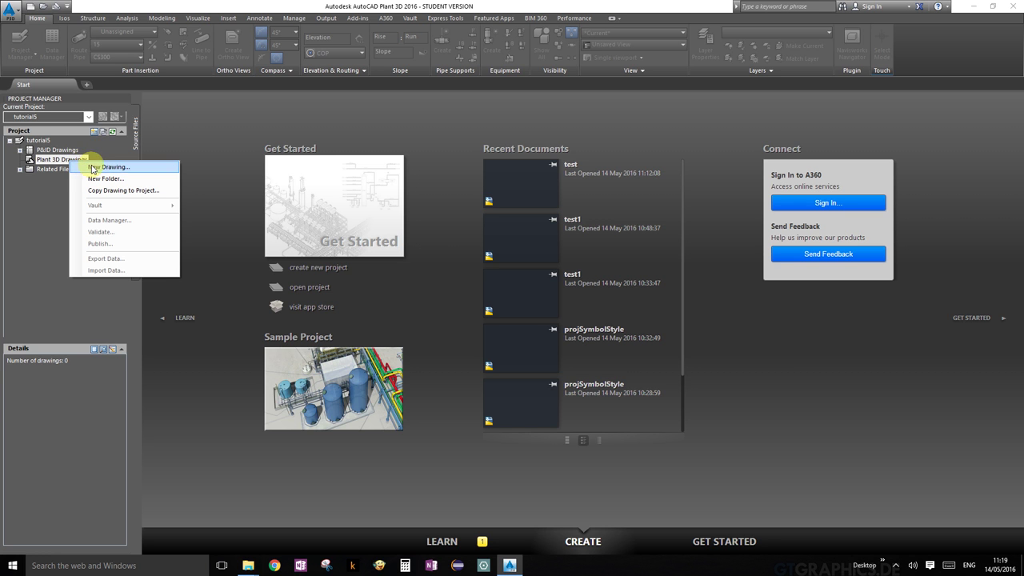
{"action": "left_click", "coordinate": [94, 167]}
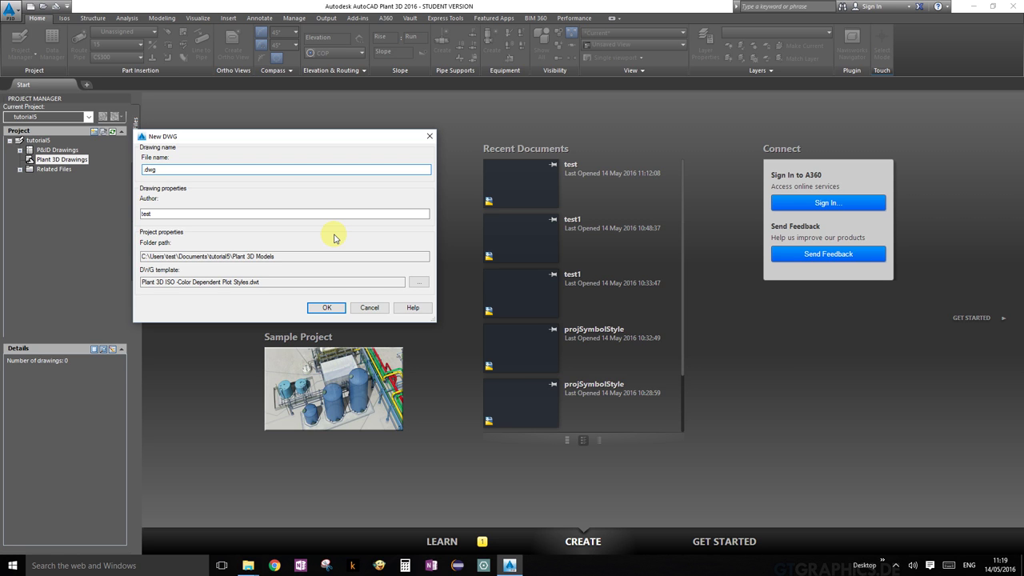
{"action": "type", "text": "test"}
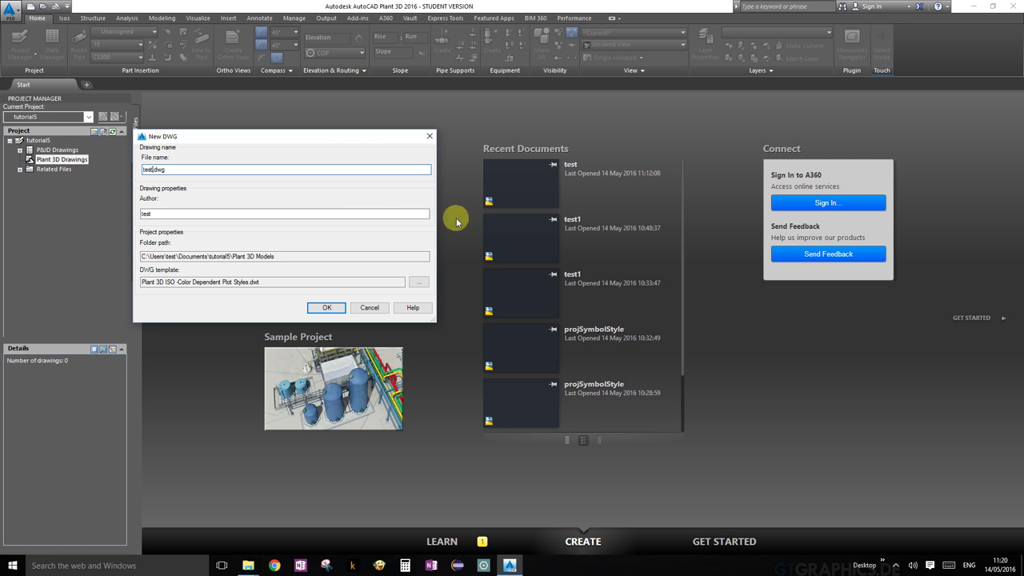
{"action": "left_click", "coordinate": [333, 312]}
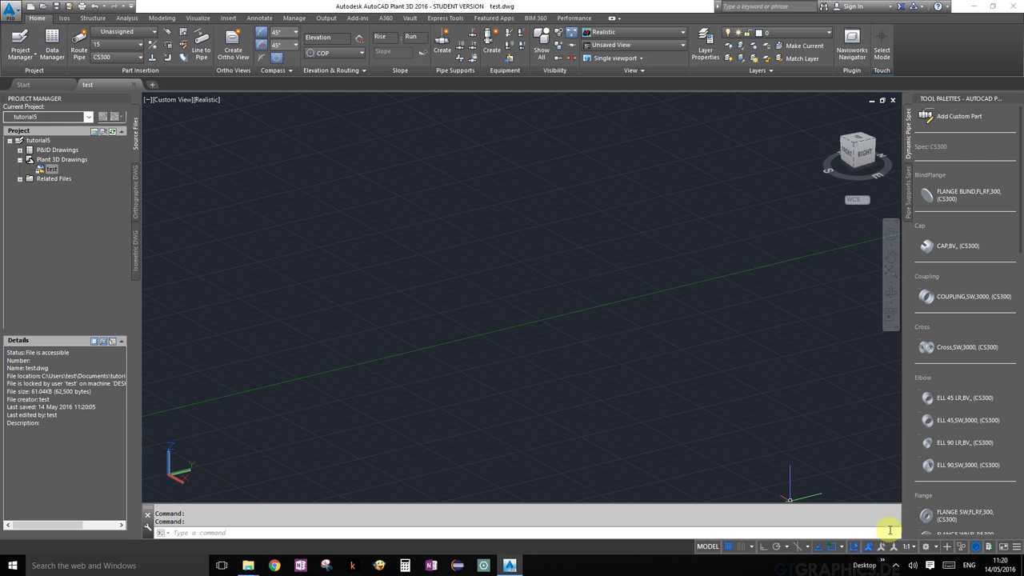
{"action": "left_click", "coordinate": [934, 551]}
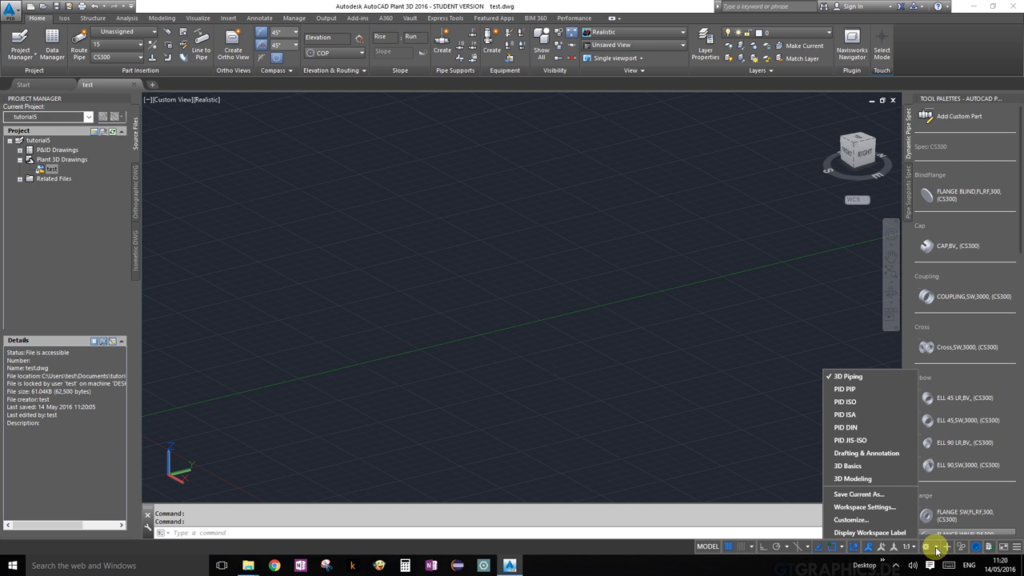
{"action": "left_click", "coordinate": [848, 389]}
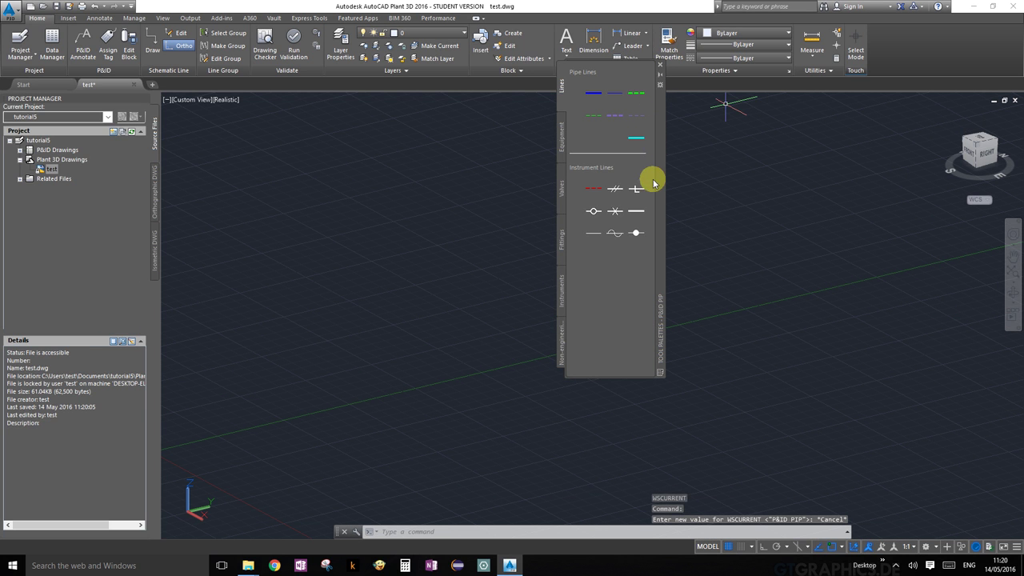
{"action": "left_click", "coordinate": [160, 19]}
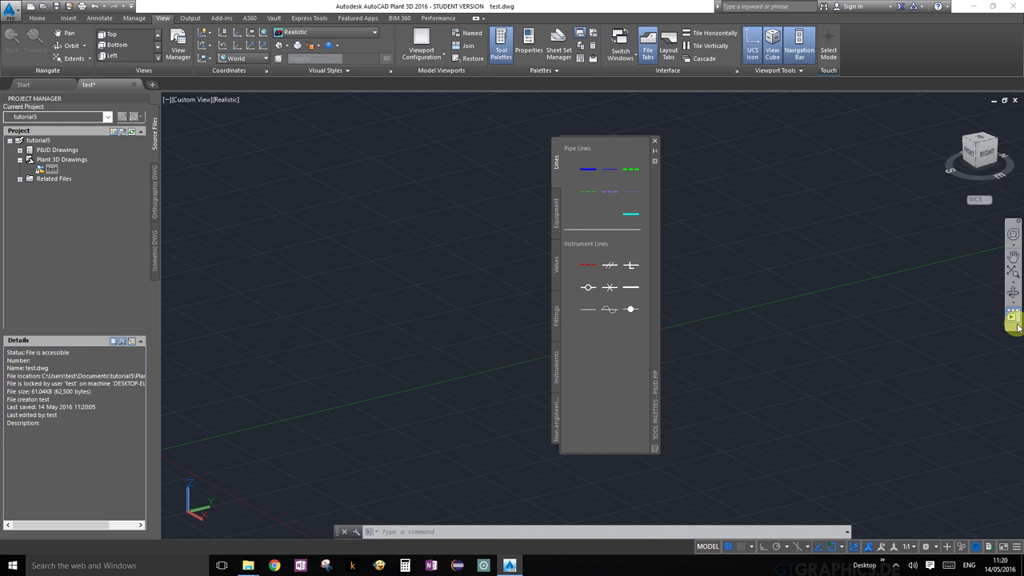
{"action": "left_click", "coordinate": [937, 550]}
{"action": "left_click", "coordinate": [848, 373]}
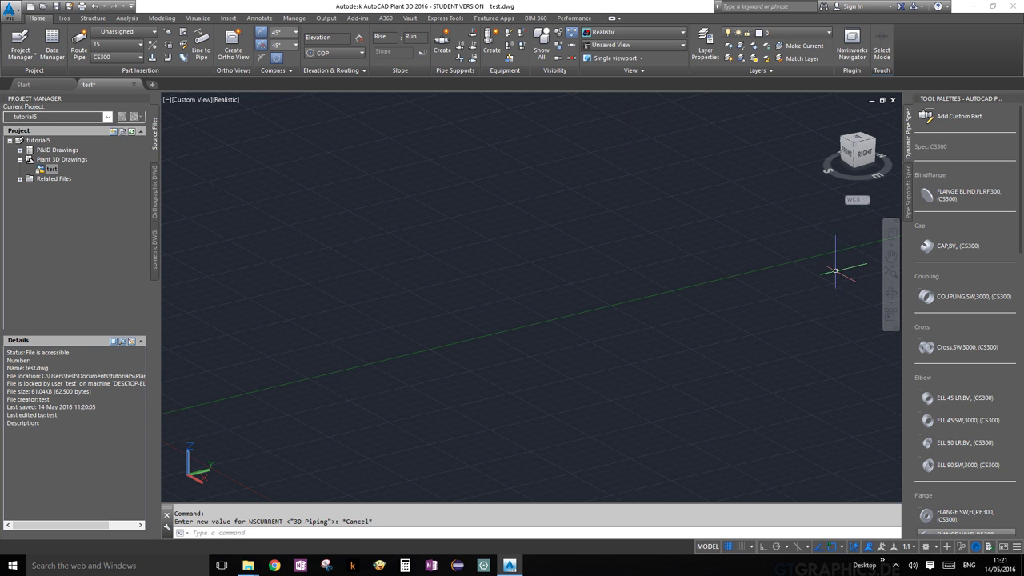
Orbit the empty model view to face the front
{"action": "left_click", "coordinate": [892, 294]}
{"action": "mouse_move", "coordinate": [466, 331]}
{"action": "left_mouse_down"}
{"action": "mouse_move", "coordinate": [601, 314]}
{"action": "mouse_move", "coordinate": [464, 322]}
{"action": "left_mouse_up"}
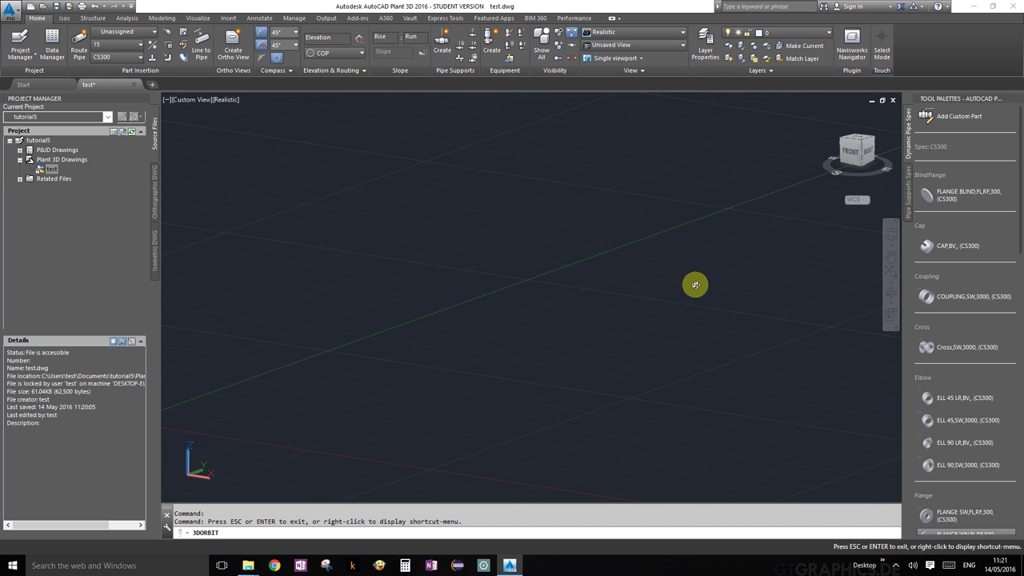
{"action": "mouse_move", "coordinate": [715, 279]}
{"action": "left_mouse_down"}
{"action": "mouse_move", "coordinate": [624, 296]}
{"action": "mouse_move", "coordinate": [635, 290]}
{"action": "left_mouse_up"}
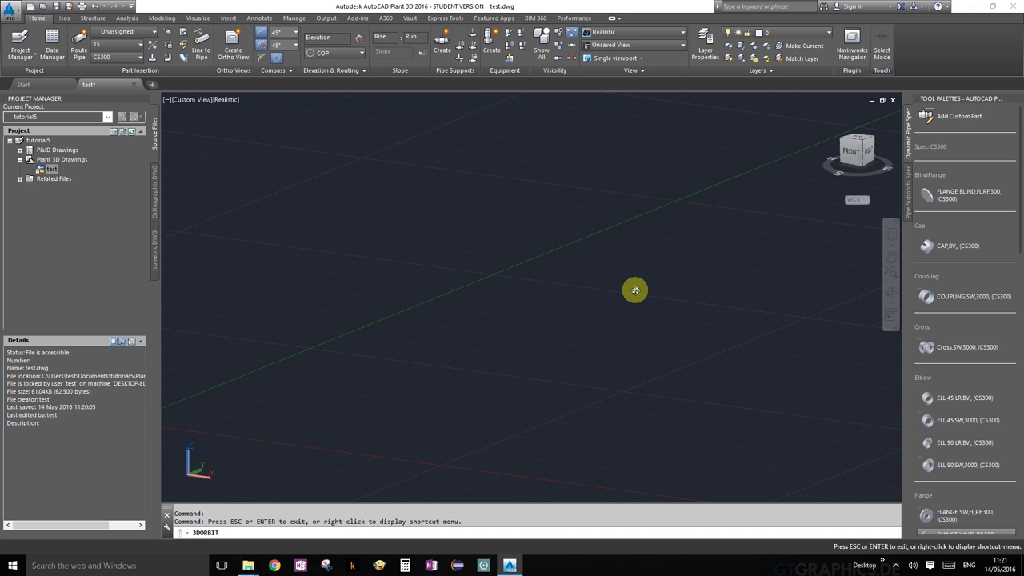
{"action": "key", "text": "Escape"}
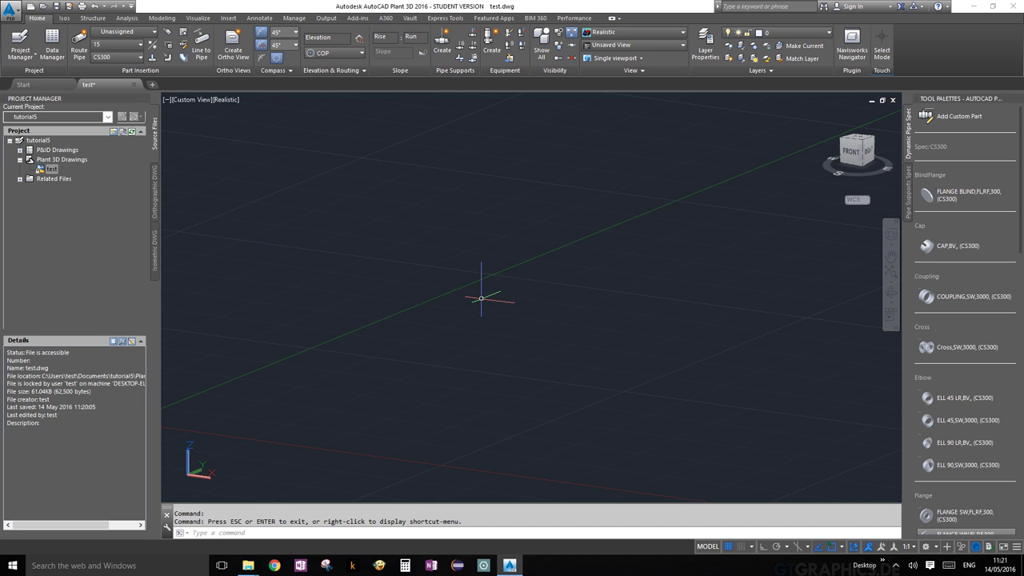
Pan the view to centre the origin, then orbit toward the front-right corner
{"action": "middle_click", "coordinate": [446, 297]}
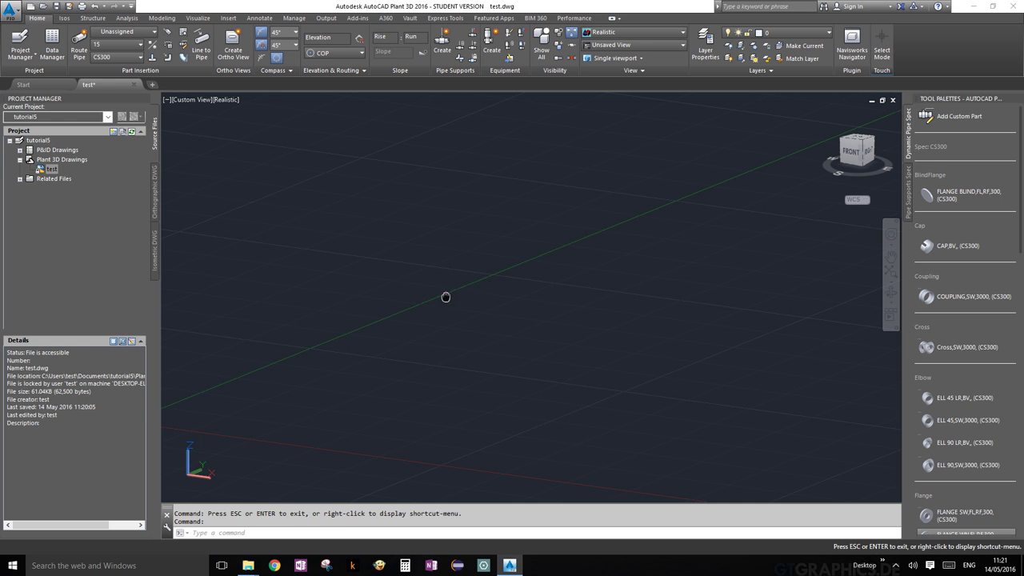
{"action": "left_click_drag", "start_coordinate": [512, 341], "coordinate": [792, 250]}
{"action": "key", "text": "Escape"}
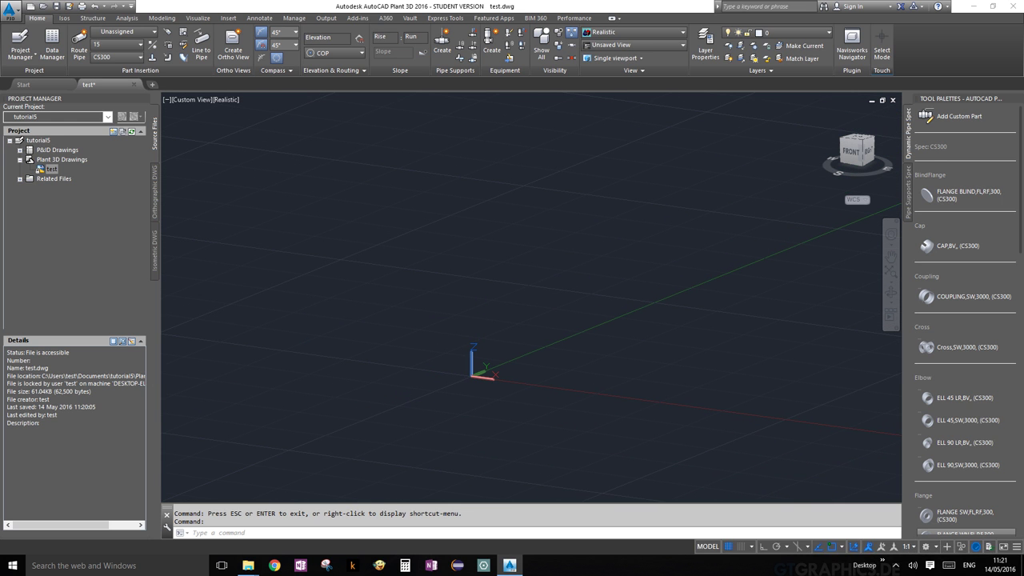
{"action": "mouse_move", "coordinate": [498, 331]}
{"action": "middle_mouse_down"}
{"action": "mouse_move", "coordinate": [517, 289]}
{"action": "mouse_move", "coordinate": [370, 290]}
{"action": "mouse_move", "coordinate": [652, 336]}
{"action": "mouse_move", "coordinate": [608, 269]}
{"action": "mouse_move", "coordinate": [564, 294]}
{"action": "middle_mouse_up"}
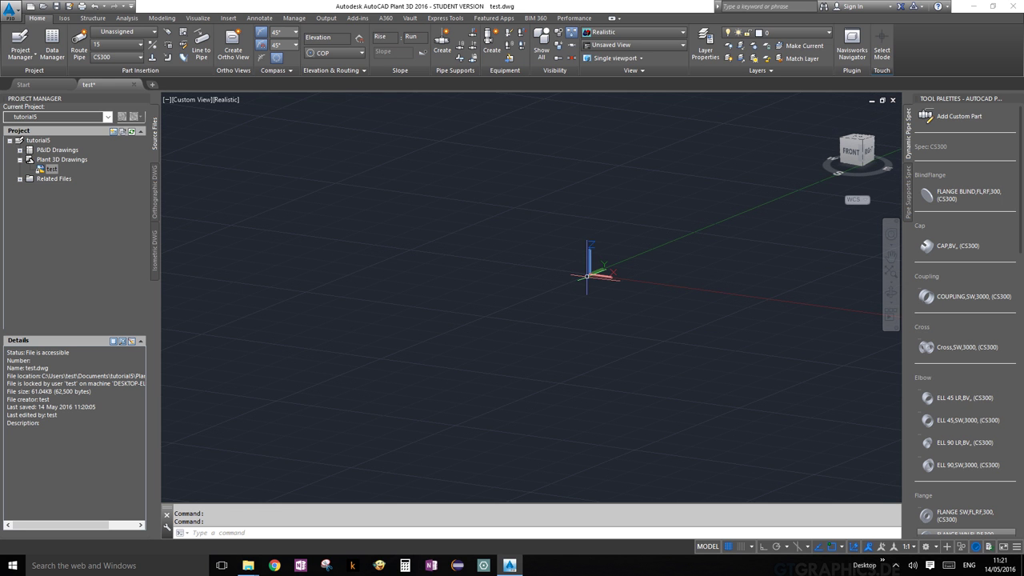
{"action": "middle_click_drag", "start_coordinate": [720, 232], "coordinate": [624, 276]}
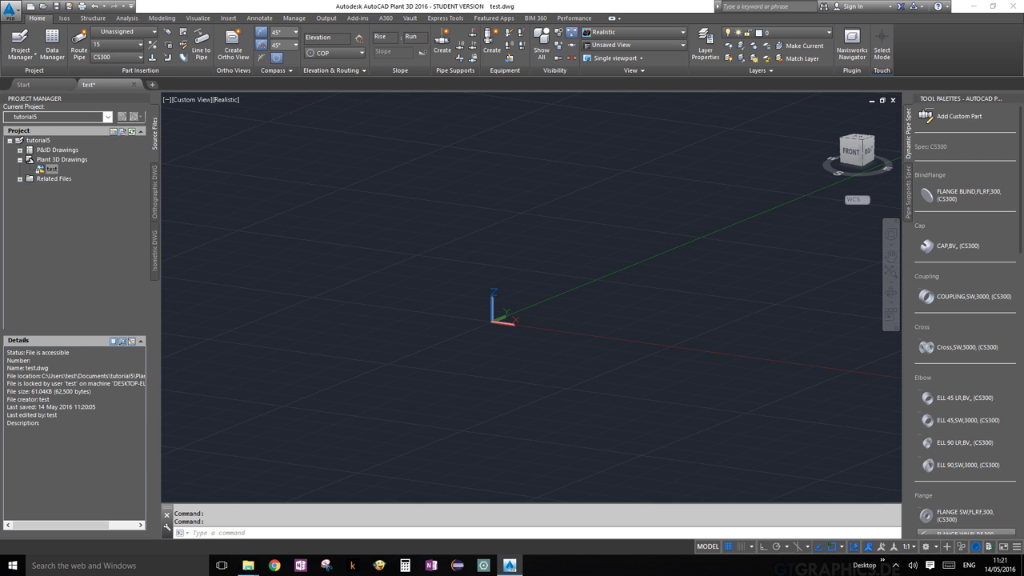
{"action": "left_click", "coordinate": [893, 295]}
{"action": "mouse_move", "coordinate": [588, 290]}
{"action": "left_mouse_down"}
{"action": "mouse_move", "coordinate": [558, 304]}
{"action": "mouse_move", "coordinate": [606, 276]}
{"action": "mouse_move", "coordinate": [613, 286]}
{"action": "mouse_move", "coordinate": [599, 313]}
{"action": "mouse_move", "coordinate": [475, 330]}
{"action": "mouse_move", "coordinate": [441, 304]}
{"action": "mouse_move", "coordinate": [485, 329]}
{"action": "mouse_move", "coordinate": [554, 315]}
{"action": "mouse_move", "coordinate": [528, 279]}
{"action": "mouse_move", "coordinate": [526, 238]}
{"action": "left_mouse_up"}
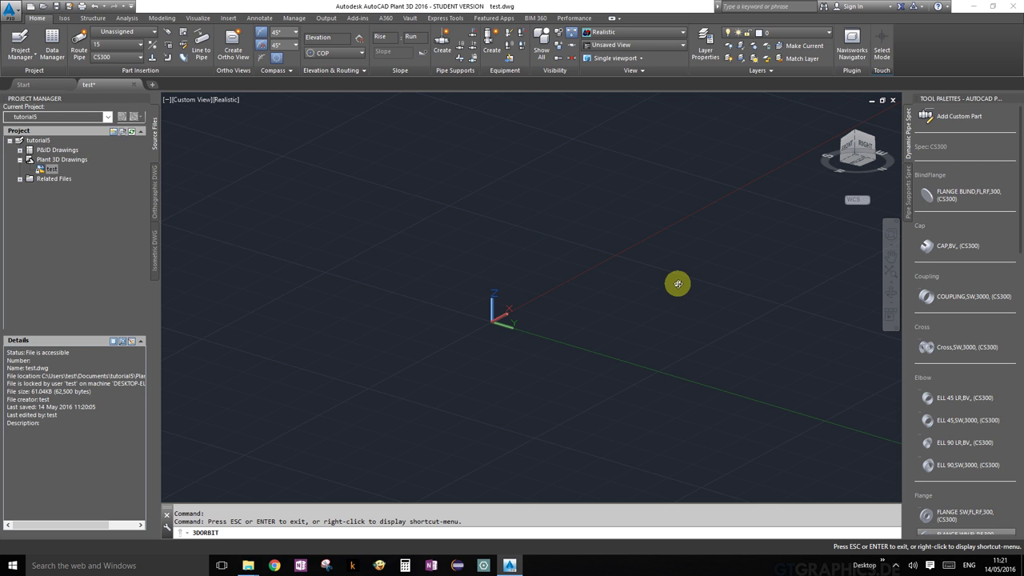
Switch the viewport from Custom View to the preset SW Isometric view
{"action": "key", "text": "Escape"}
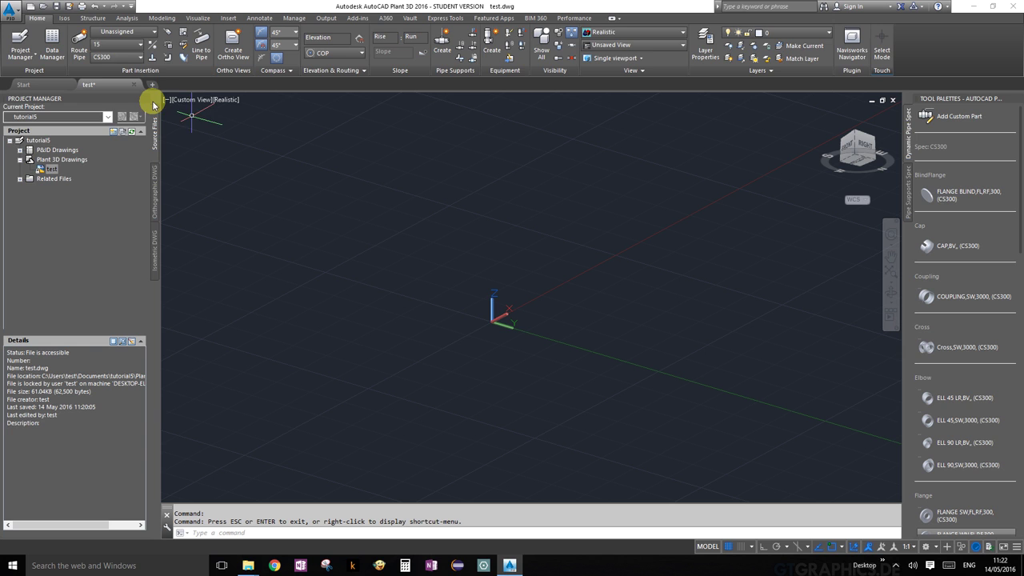
{"action": "left_click", "coordinate": [196, 100]}
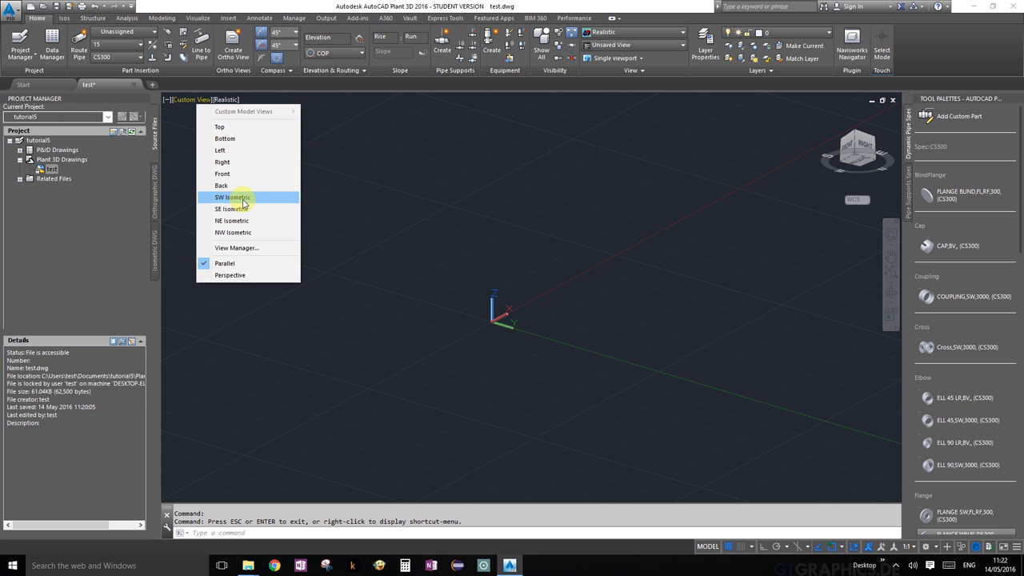
{"action": "left_click", "coordinate": [242, 200]}
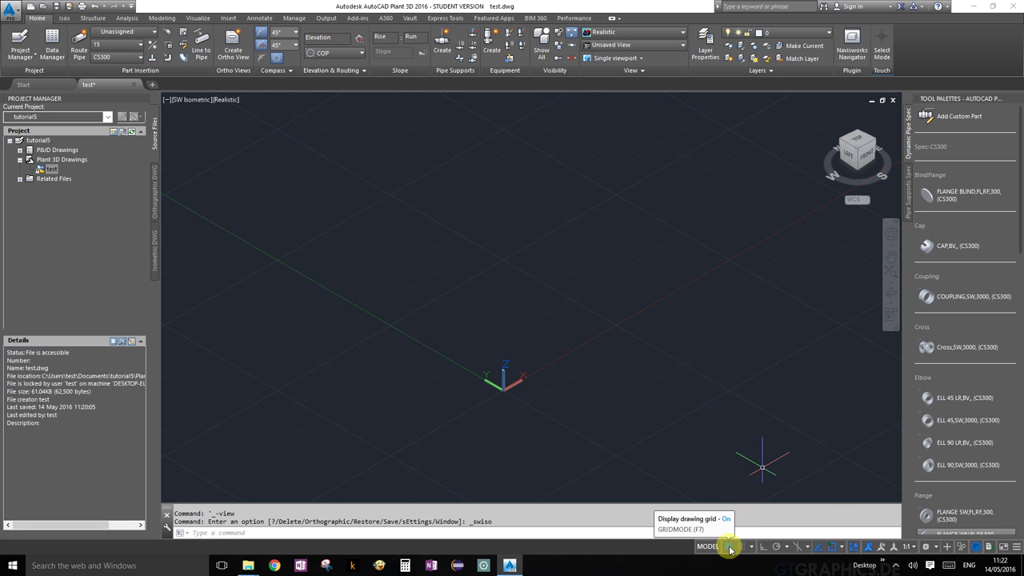
Keep the drawing grid displayed and turn Ortho mode on
{"action": "left_click", "coordinate": [727, 548]}
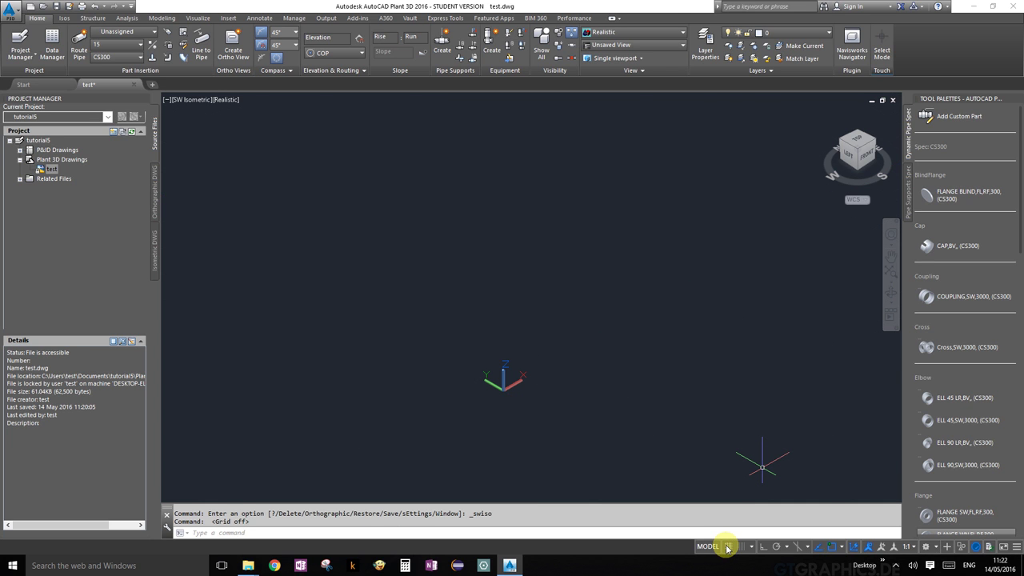
{"action": "left_click", "coordinate": [728, 548]}
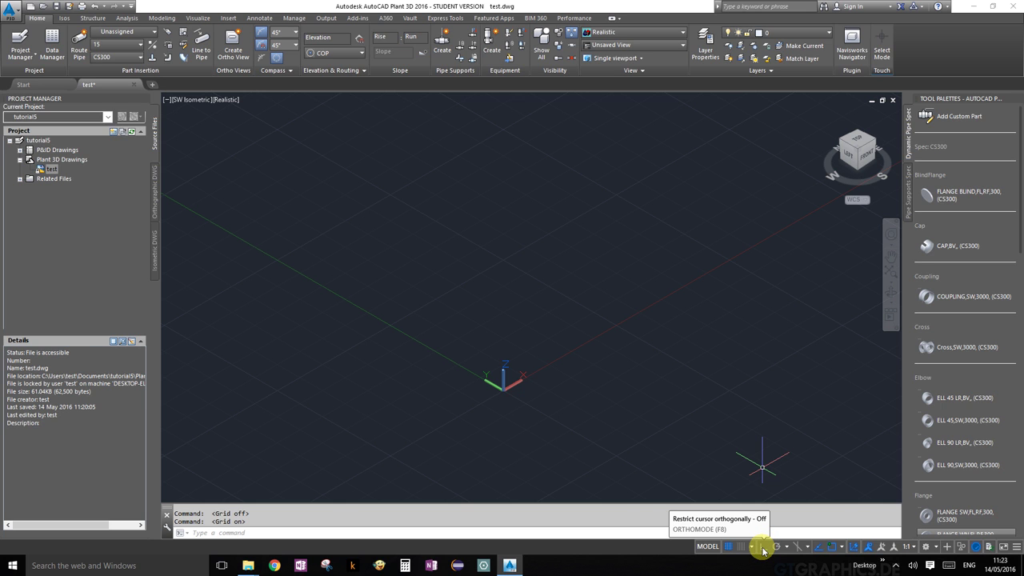
{"action": "left_click", "coordinate": [763, 548]}
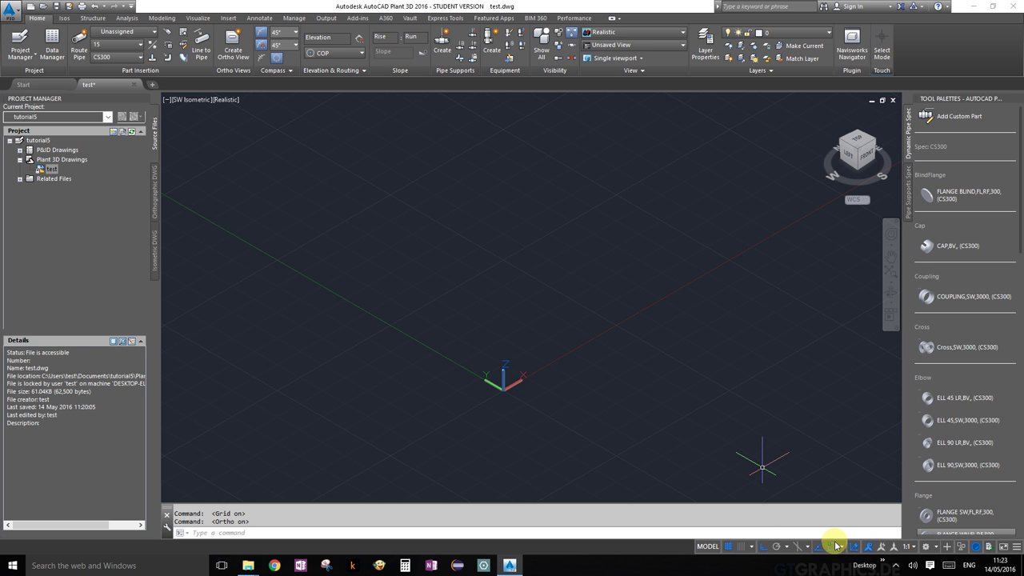
{"action": "left_click", "coordinate": [844, 548]}
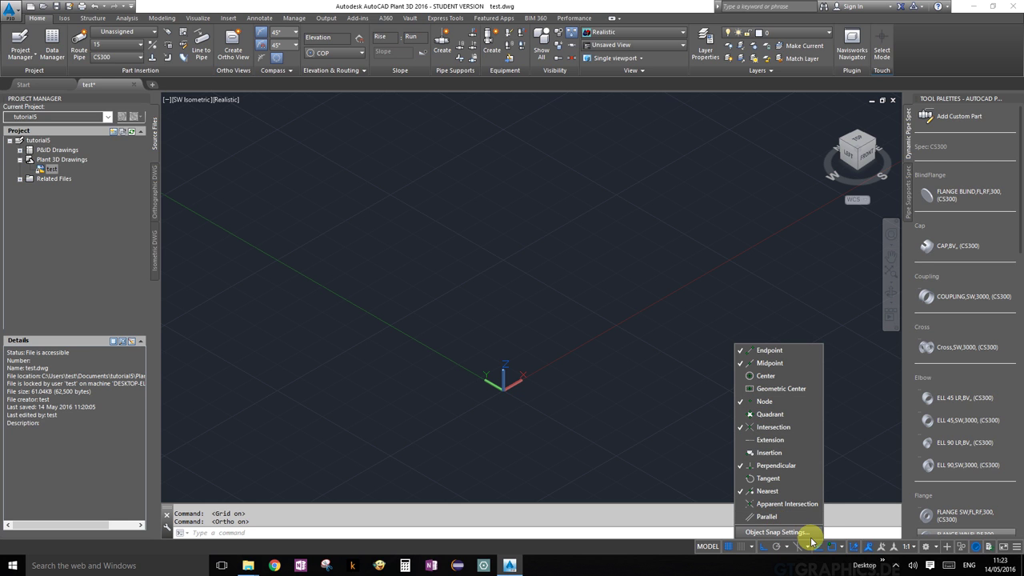
Uncheck the Nearest object snap in Drafting Settings and apply the change
{"action": "left_click", "coordinate": [805, 536]}
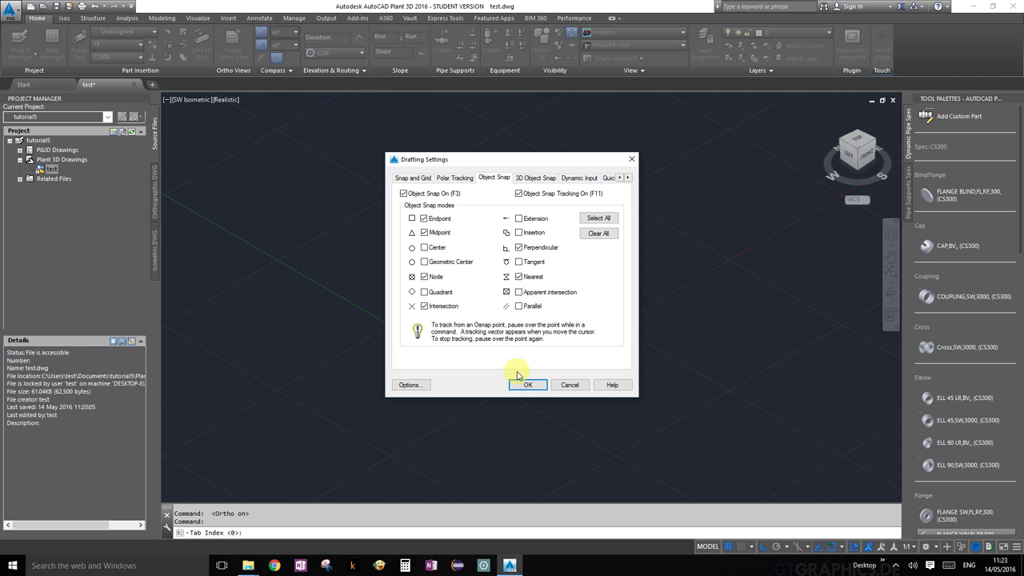
{"action": "left_click", "coordinate": [519, 279]}
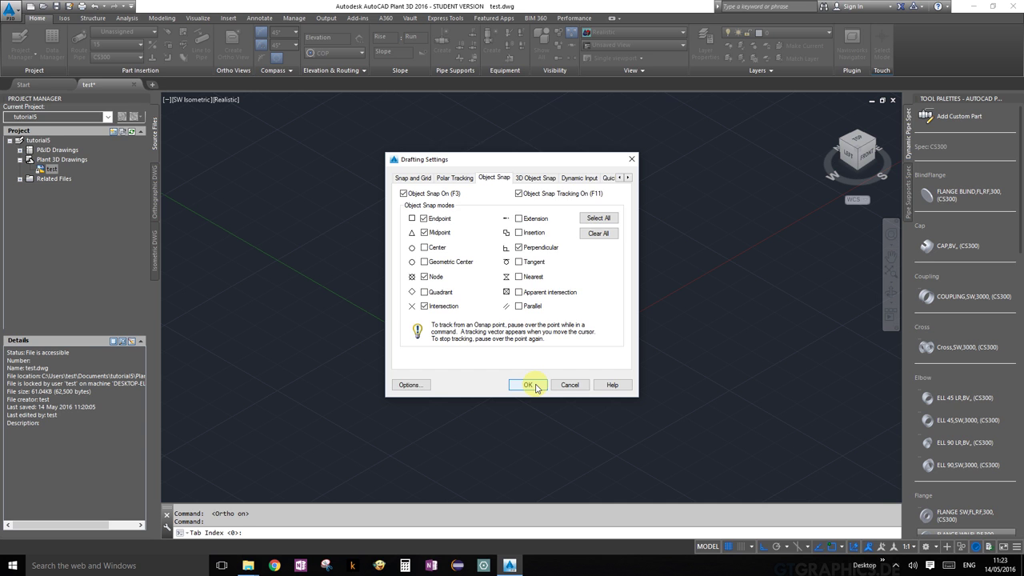
{"action": "left_click", "coordinate": [536, 387]}
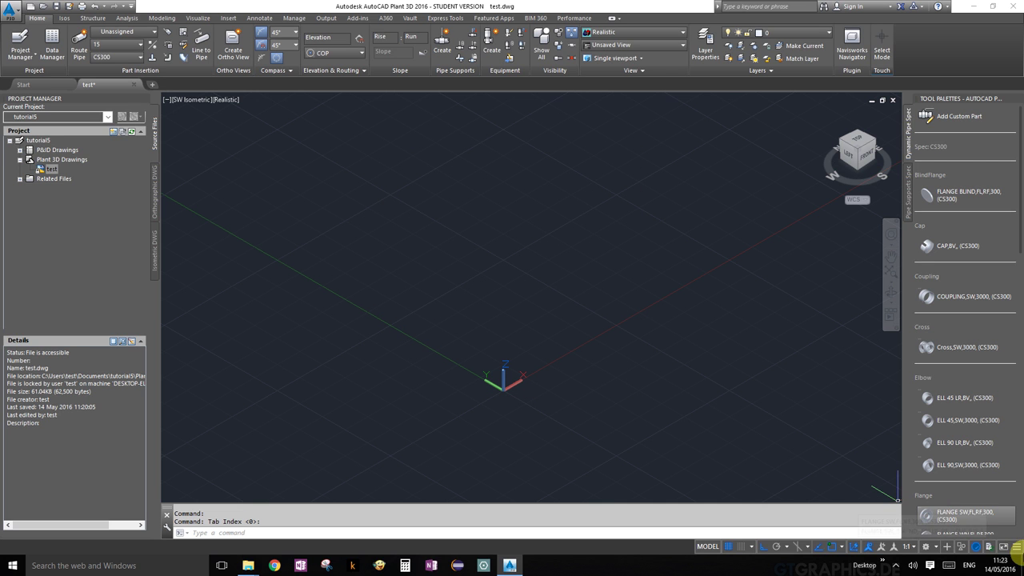
{"action": "left_click", "coordinate": [965, 296]}
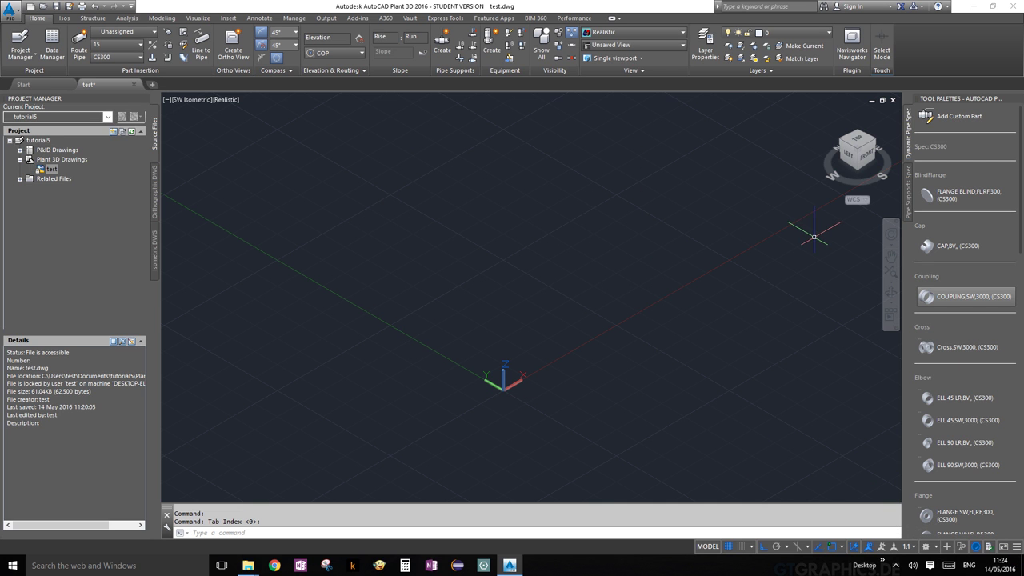